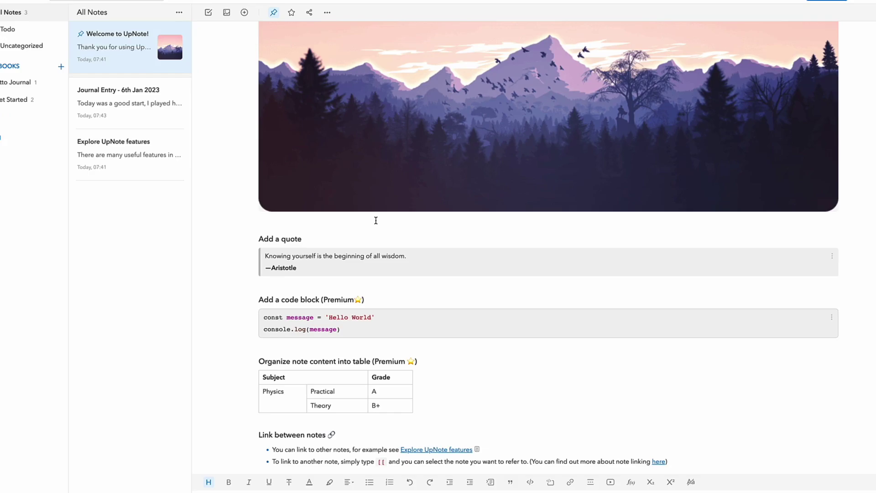
{"action": "scroll", "coordinate": [376, 220], "scroll_direction": "down", "scroll_amount": 3}
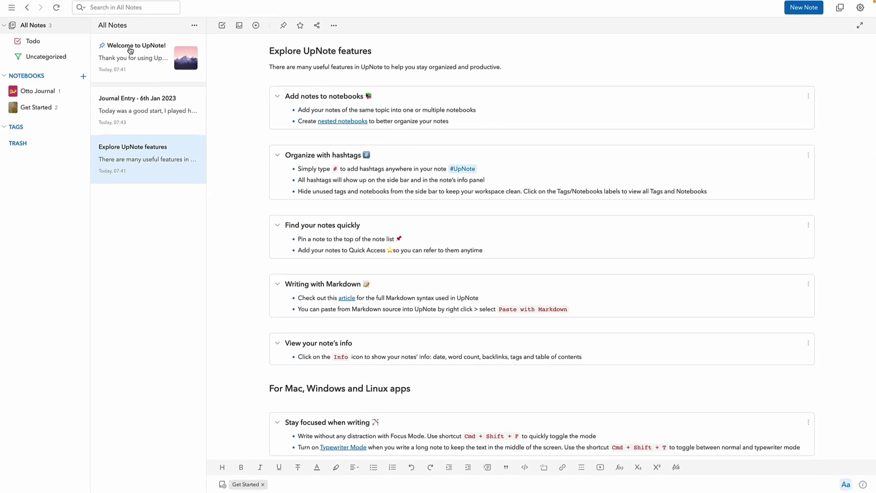
- Scroll the All Notes list and open the Welcome to UpNote note
{"action": "left_click", "coordinate": [59, 47]}
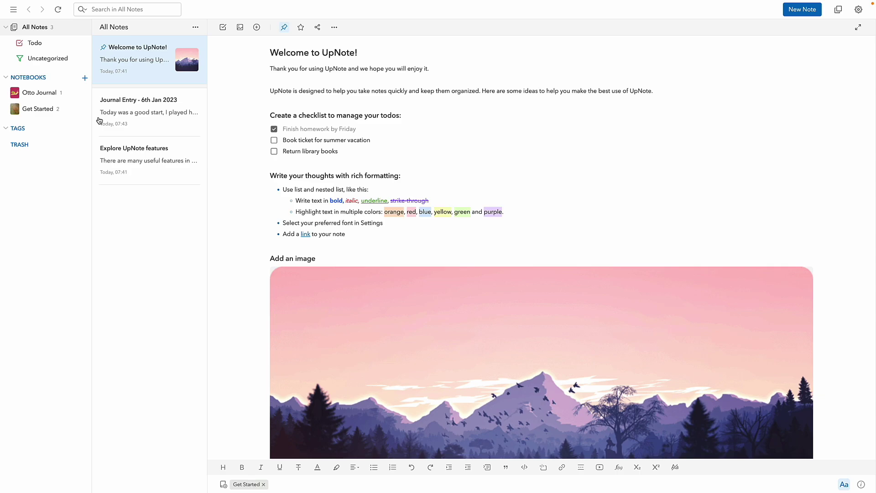
- Glance at the notebooks grid, return to All Notes, then select and deselect the opening text
{"action": "left_click", "coordinate": [38, 78]}
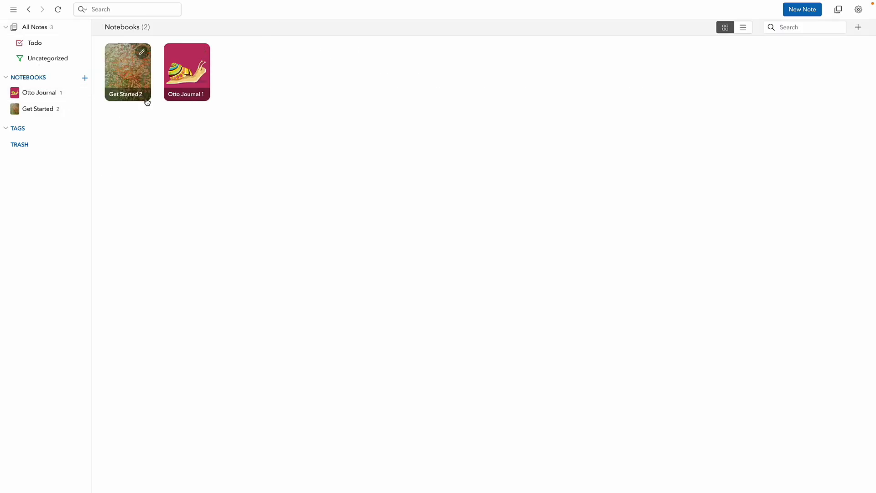
{"action": "left_click", "coordinate": [48, 29]}
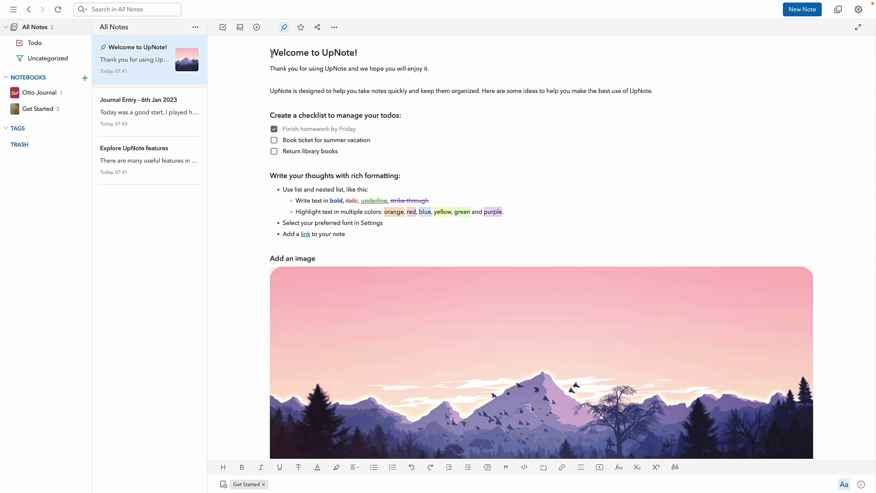
{"action": "left_click_drag", "start_coordinate": [271, 66], "coordinate": [431, 203]}
{"action": "left_click", "coordinate": [439, 182]}
- Scroll down the Welcome note and follow its Explore UpNote features link
{"action": "scroll", "coordinate": [373, 237], "scroll_direction": "down", "scroll_amount": 3}
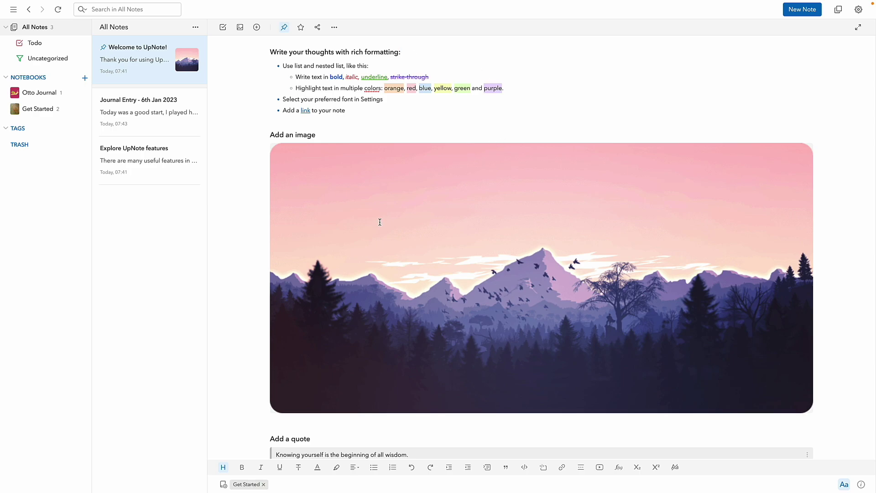
{"action": "scroll", "coordinate": [379, 222], "scroll_direction": "down", "scroll_amount": 5}
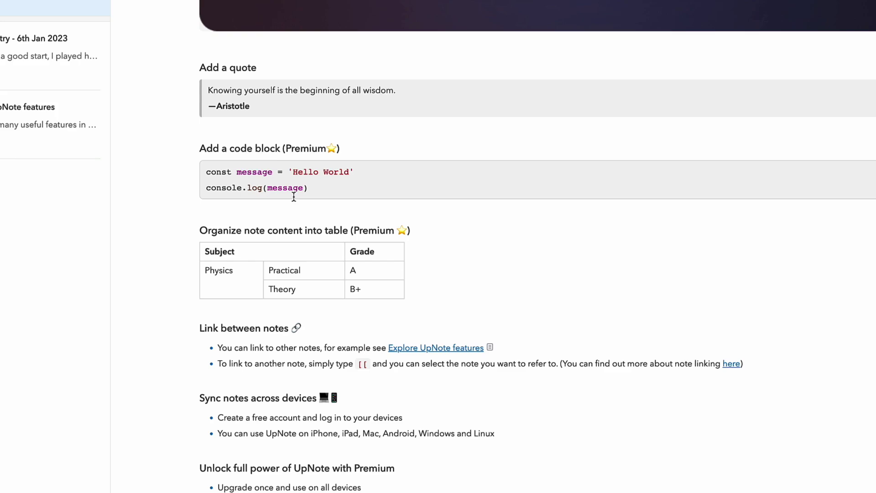
{"action": "scroll", "coordinate": [320, 236], "scroll_direction": "down", "scroll_amount": 2}
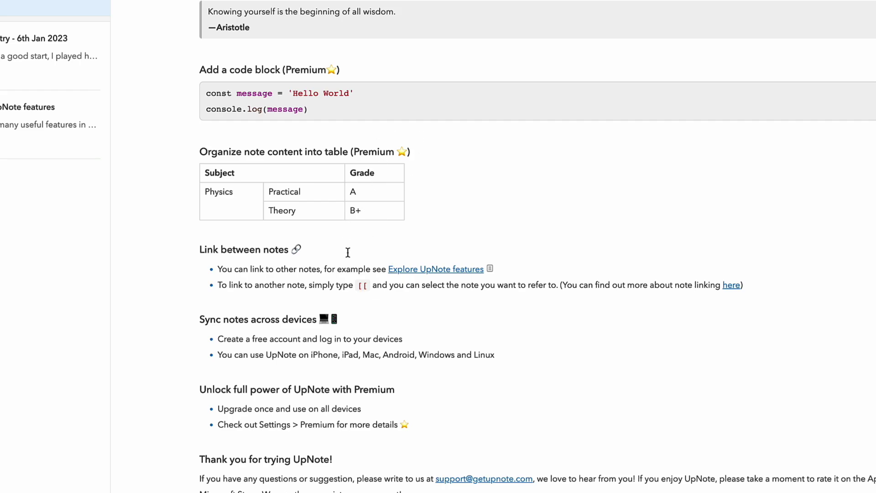
{"action": "left_click", "coordinate": [430, 270]}
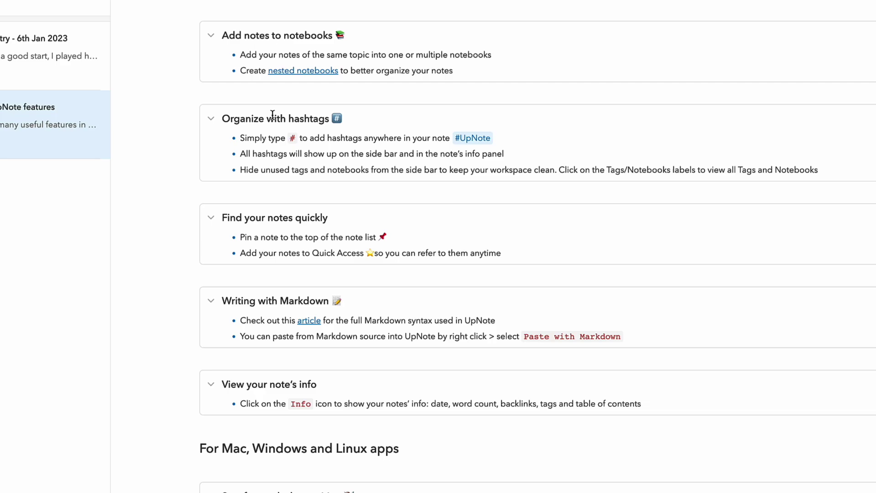
{"action": "scroll", "coordinate": [244, 185], "scroll_direction": "down", "scroll_amount": 6}
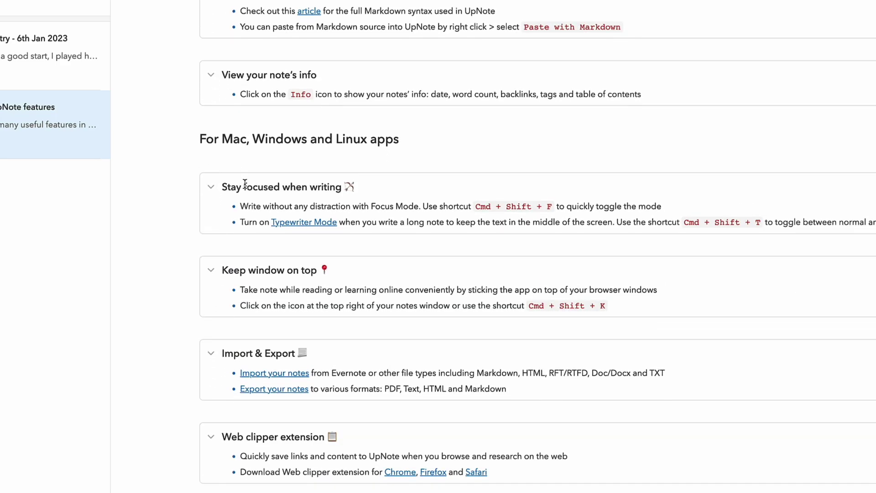
{"action": "scroll", "coordinate": [244, 185], "scroll_direction": "up", "scroll_amount": 6}
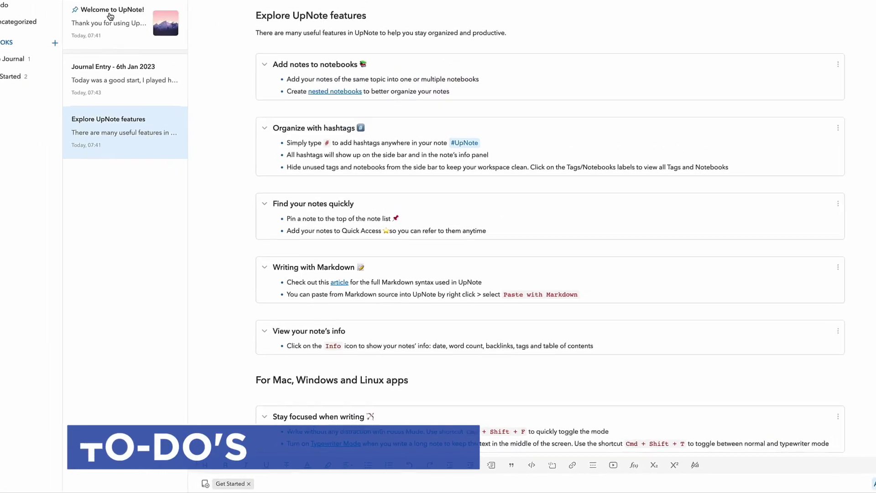
- Filter to Todo notes and open Journal Entry - 6th Jan 2023
{"action": "left_click", "coordinate": [62, 46]}
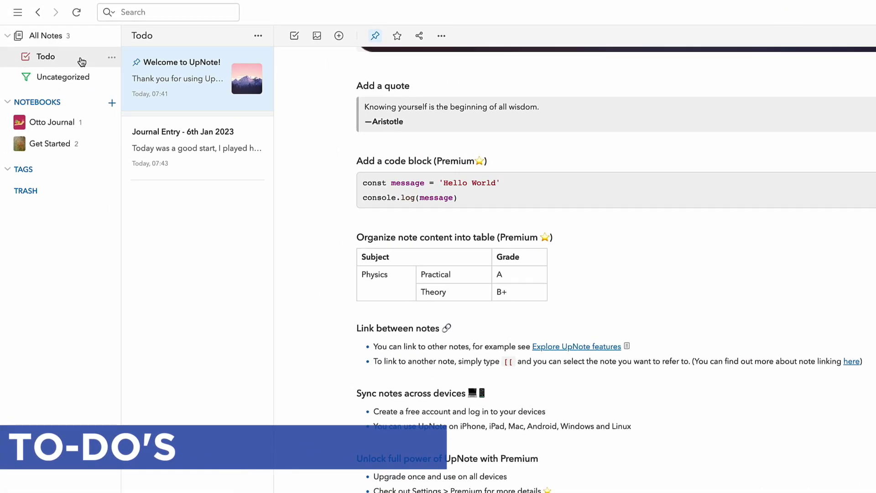
{"action": "scroll", "coordinate": [400, 178], "scroll_direction": "up", "scroll_amount": 10}
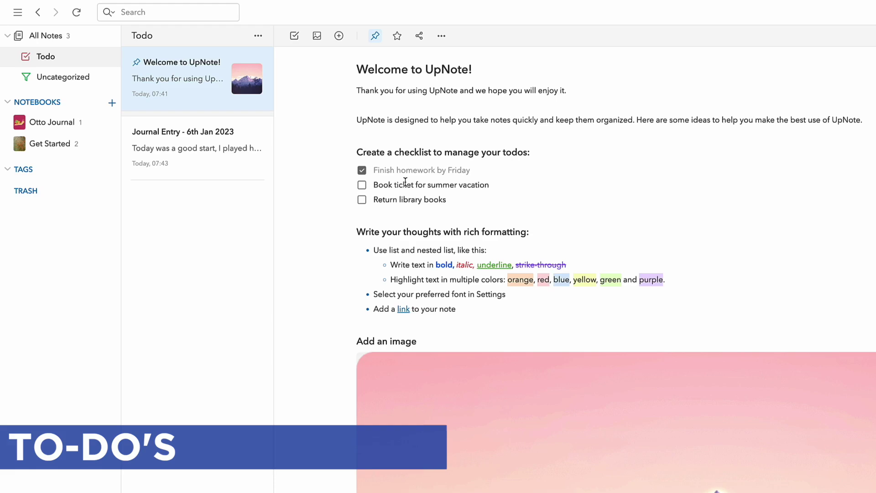
{"action": "left_click", "coordinate": [238, 163]}
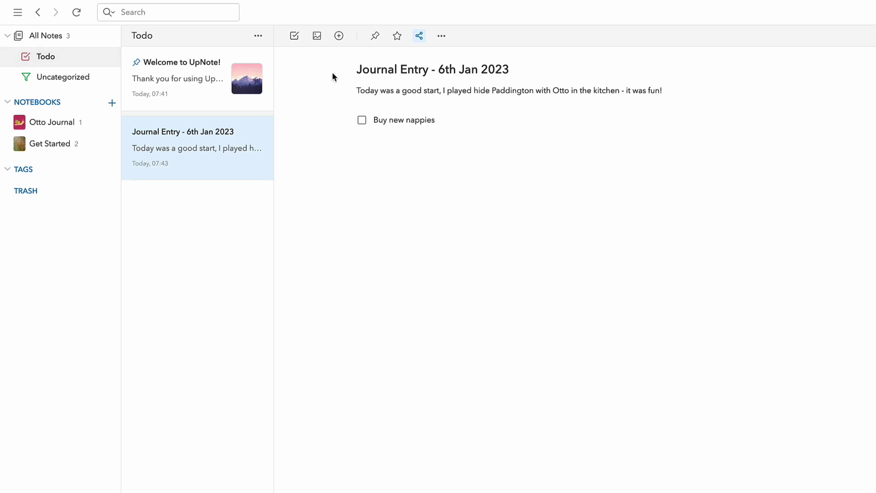
- Toggle the title into a checklist item and back, then resume editing after Buy new nappies
{"action": "left_click", "coordinate": [294, 37]}
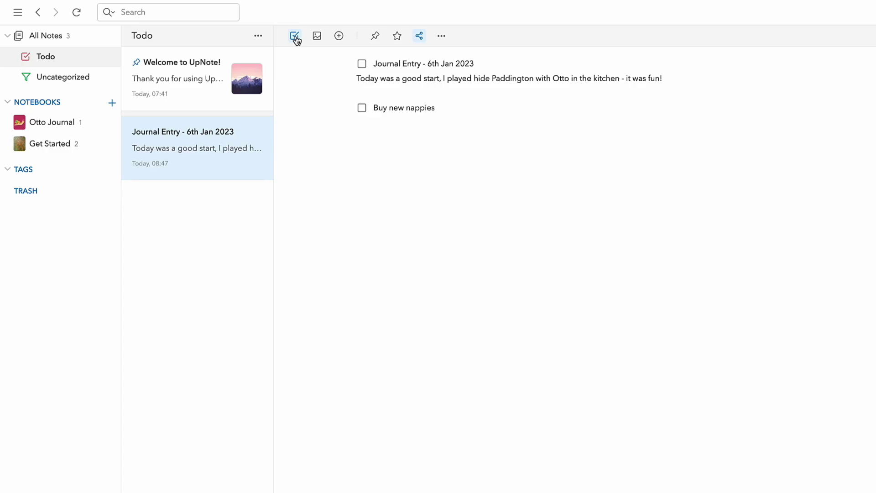
{"action": "left_click", "coordinate": [294, 37]}
{"action": "left_click", "coordinate": [501, 116]}
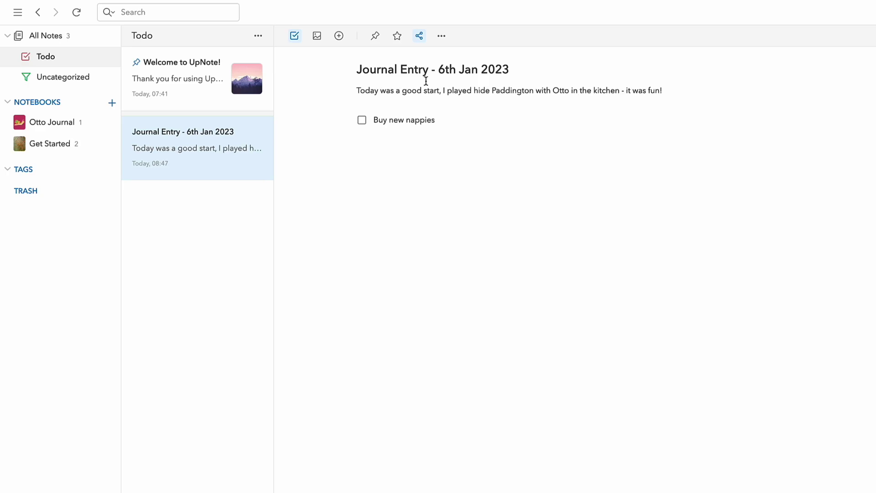
- Pin and unpin the Journal Entry note, then open and dismiss its web link sharing options
{"action": "left_click", "coordinate": [375, 36]}
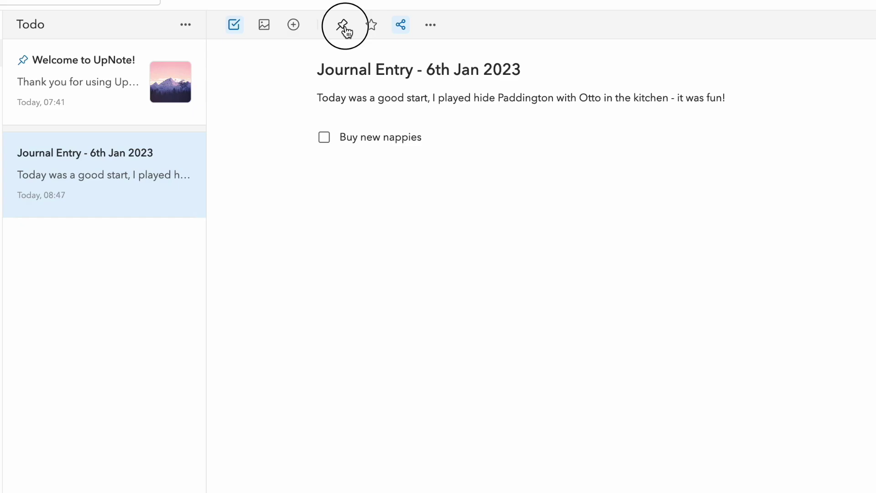
{"action": "left_click", "coordinate": [344, 28]}
{"action": "left_click", "coordinate": [401, 28]}
{"action": "left_click", "coordinate": [504, 160]}
- Open and close the note's Export options, then show the notebooks grid
{"action": "left_click", "coordinate": [430, 25]}
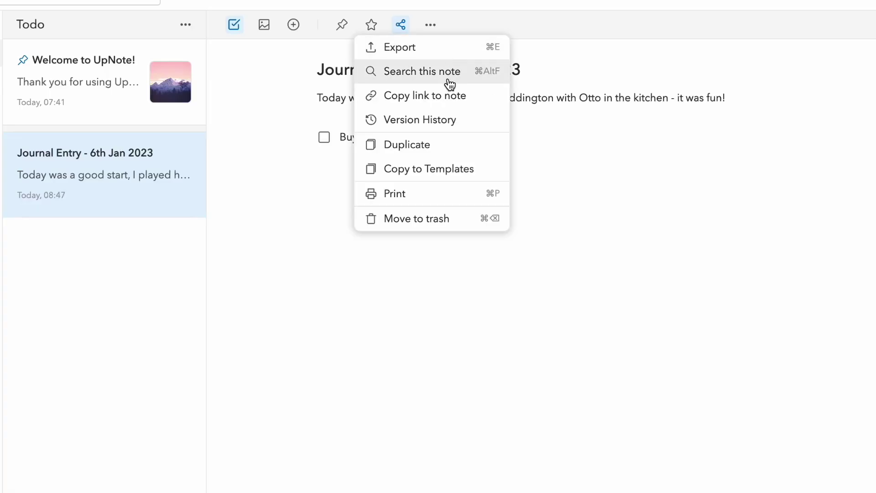
{"action": "left_click", "coordinate": [445, 50]}
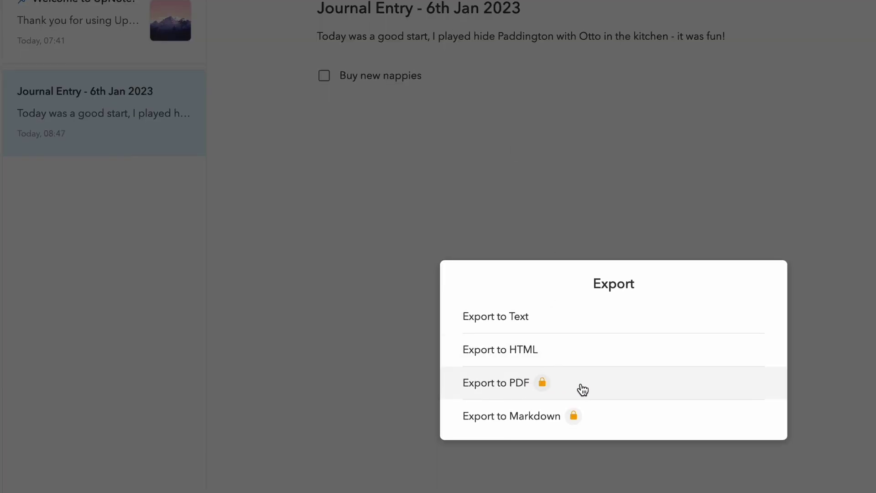
{"action": "left_click", "coordinate": [515, 147]}
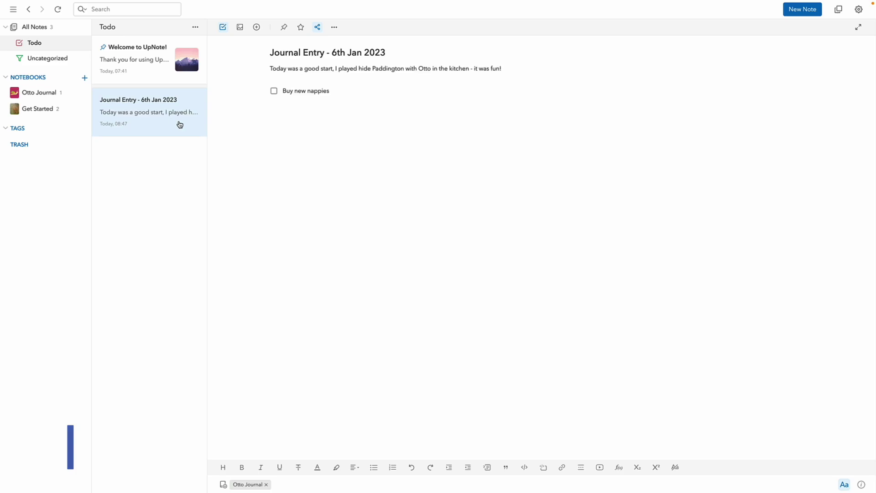
{"action": "left_click", "coordinate": [36, 77]}
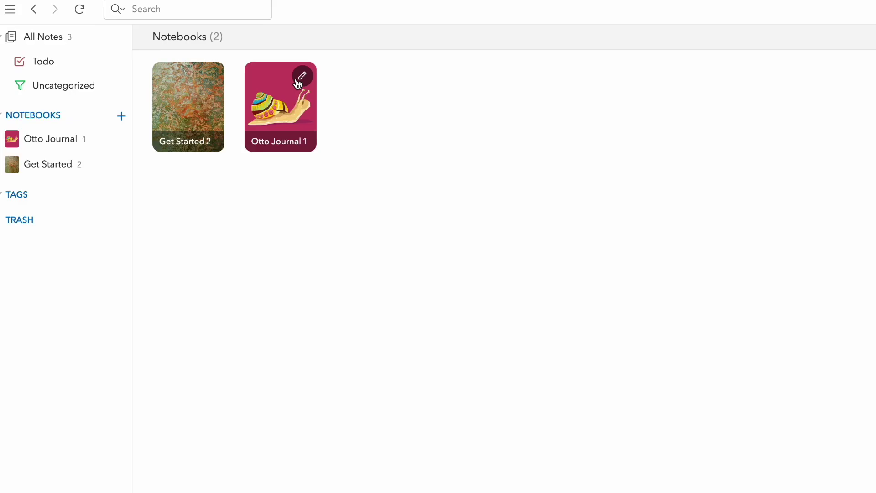
- Give Otto Journal the teal-and-white cover, keep its folder unchanged, and Update the notebook
{"action": "left_click", "coordinate": [314, 82]}
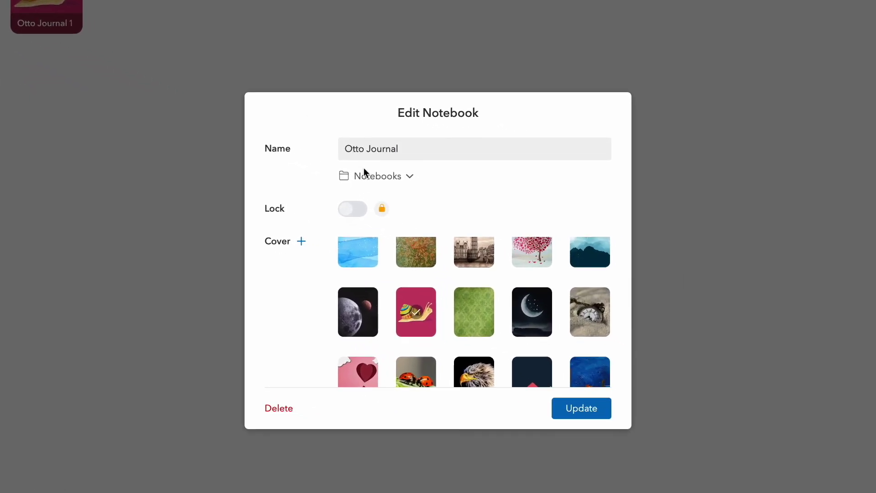
{"action": "scroll", "coordinate": [409, 276], "scroll_direction": "down", "scroll_amount": 5}
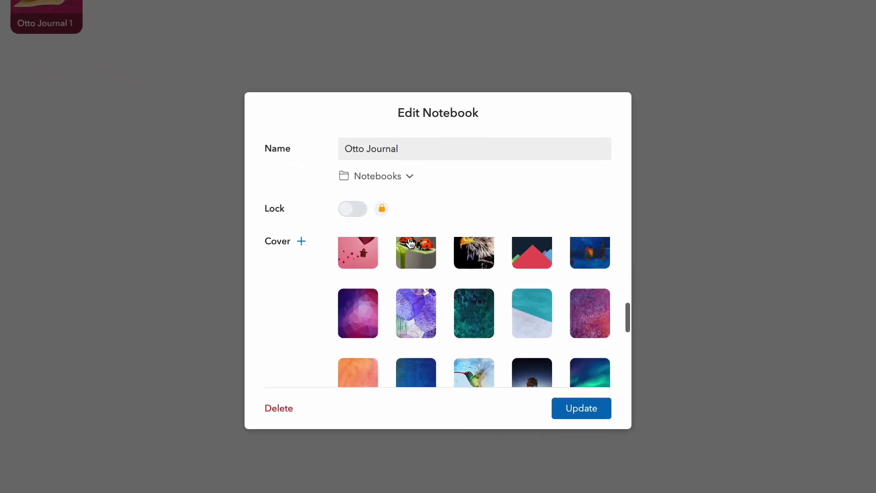
{"action": "scroll", "coordinate": [409, 275], "scroll_direction": "up", "scroll_amount": 10}
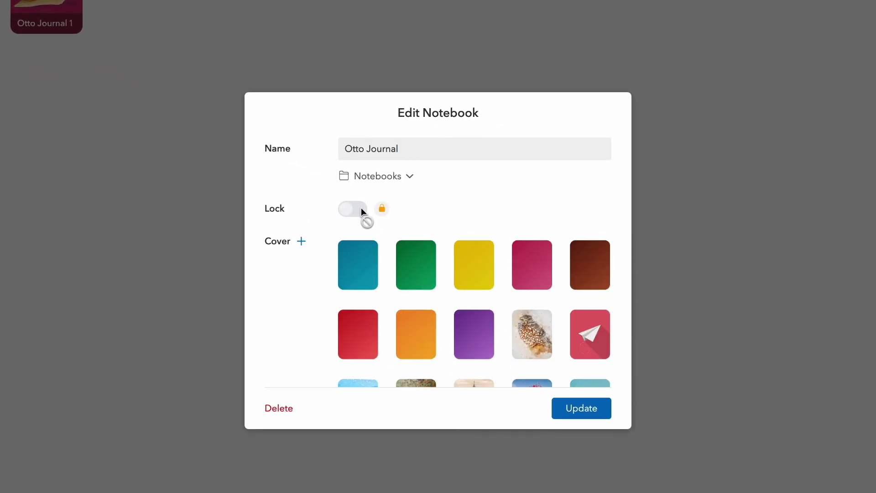
{"action": "scroll", "coordinate": [428, 302], "scroll_direction": "down", "scroll_amount": 10}
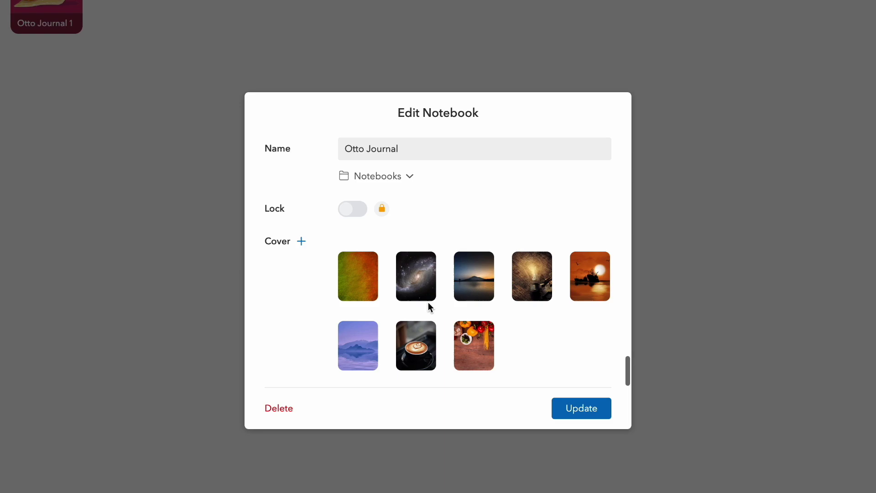
{"action": "scroll", "coordinate": [453, 297], "scroll_direction": "up", "scroll_amount": 3}
{"action": "scroll", "coordinate": [454, 300], "scroll_direction": "up", "scroll_amount": 3}
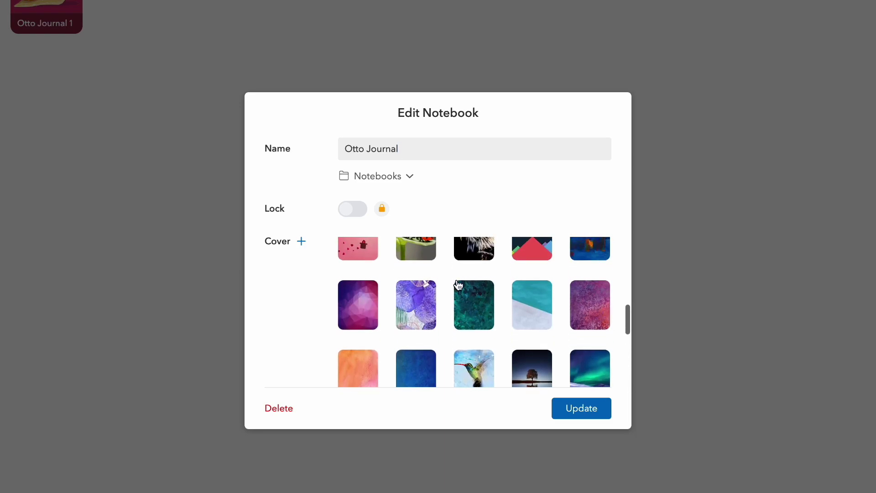
{"action": "left_click", "coordinate": [520, 298]}
{"action": "left_click", "coordinate": [396, 179]}
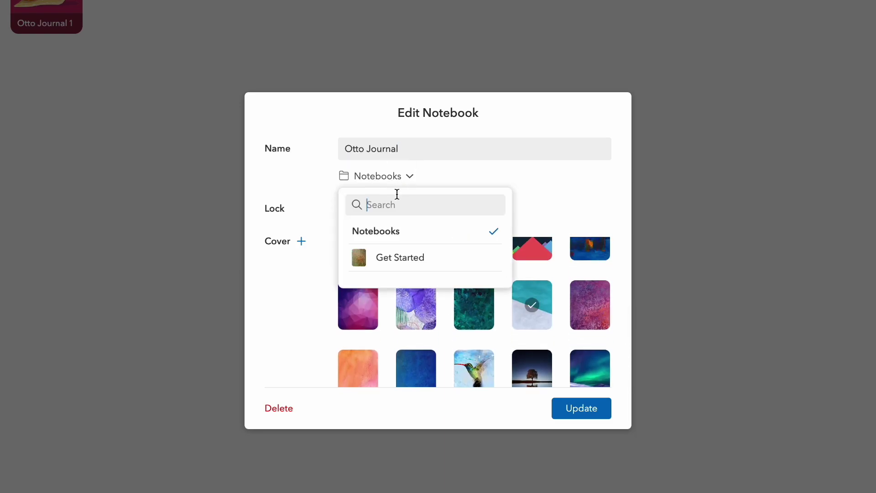
{"action": "left_click", "coordinate": [435, 171]}
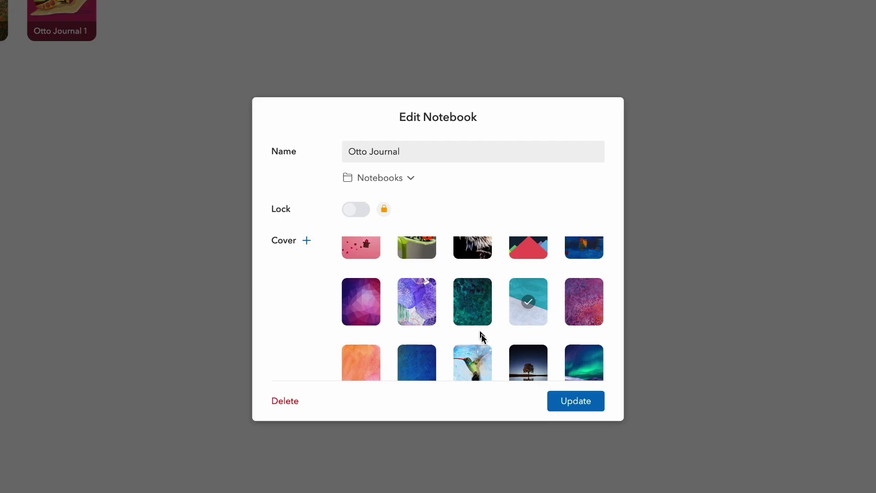
{"action": "left_click", "coordinate": [581, 408]}
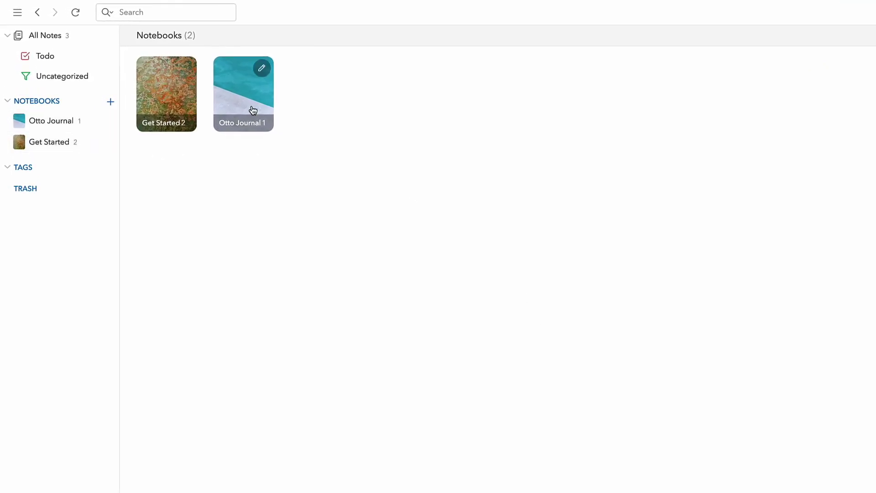
- Open Otto Journal, return to Notebooks, try list view then grid view, and show All Notes
{"action": "left_click", "coordinate": [241, 102]}
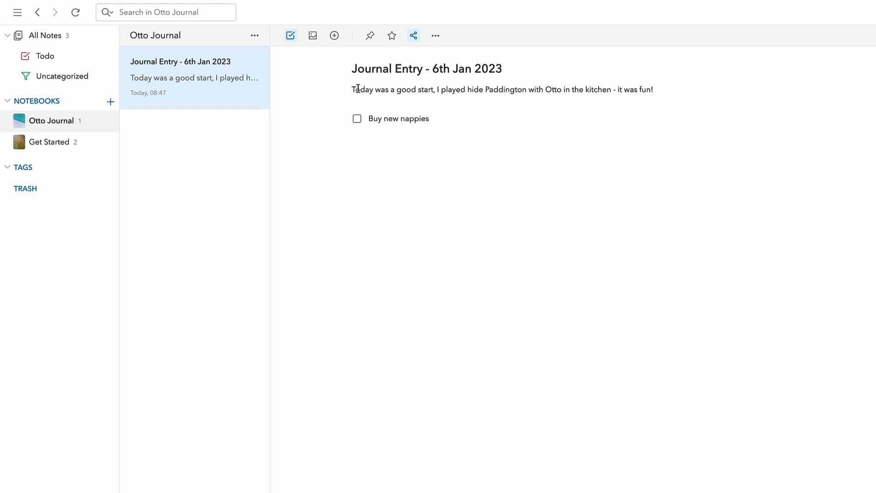
{"action": "left_click", "coordinate": [52, 104]}
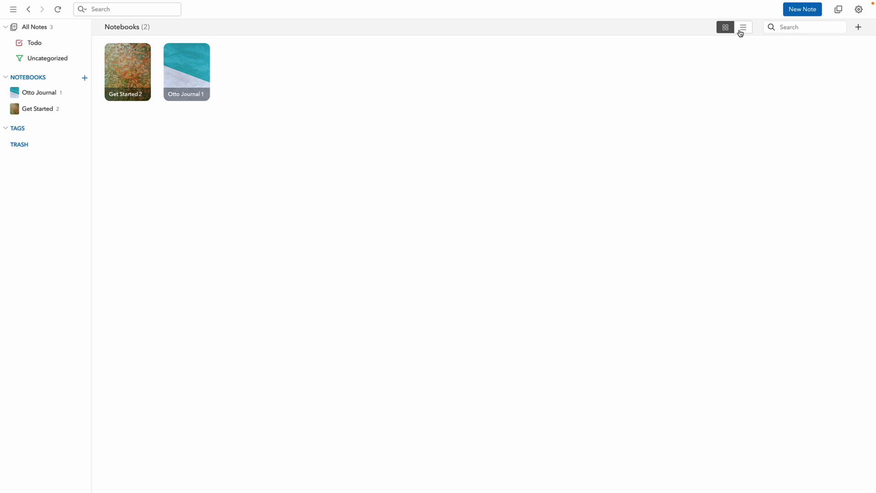
{"action": "left_click", "coordinate": [742, 28]}
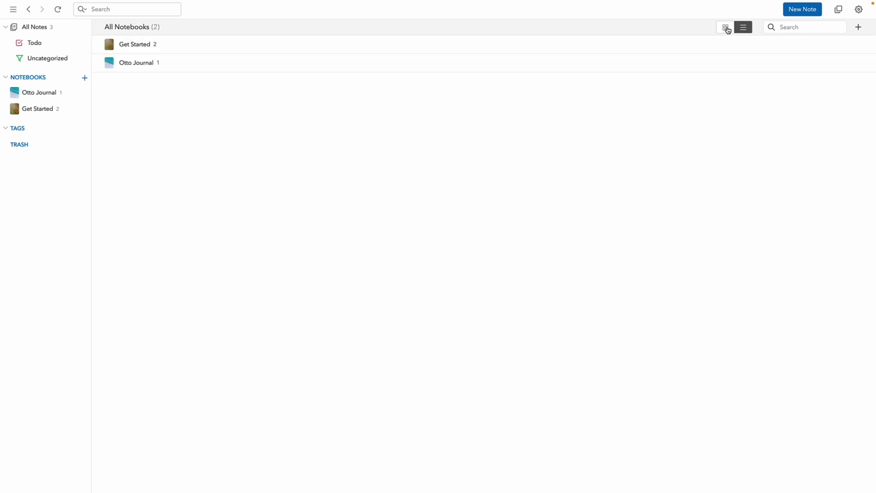
{"action": "left_click", "coordinate": [725, 27]}
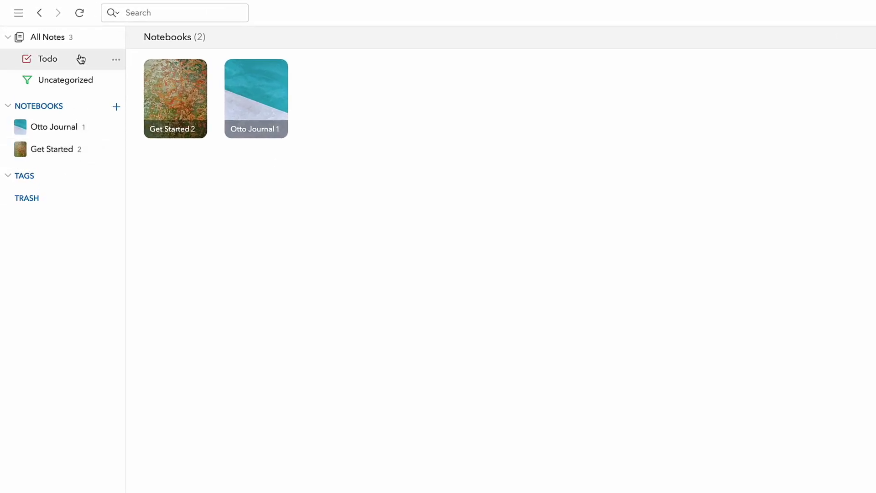
{"action": "left_click", "coordinate": [76, 42]}
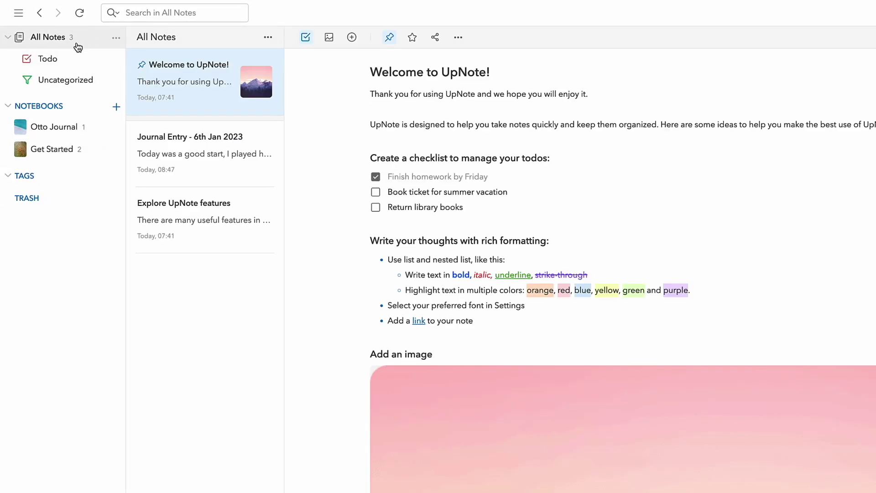
- Add the tag #tag on the empty line under the Welcome note's intro
{"action": "left_click", "coordinate": [522, 106]}
{"action": "type", "text": "#"}
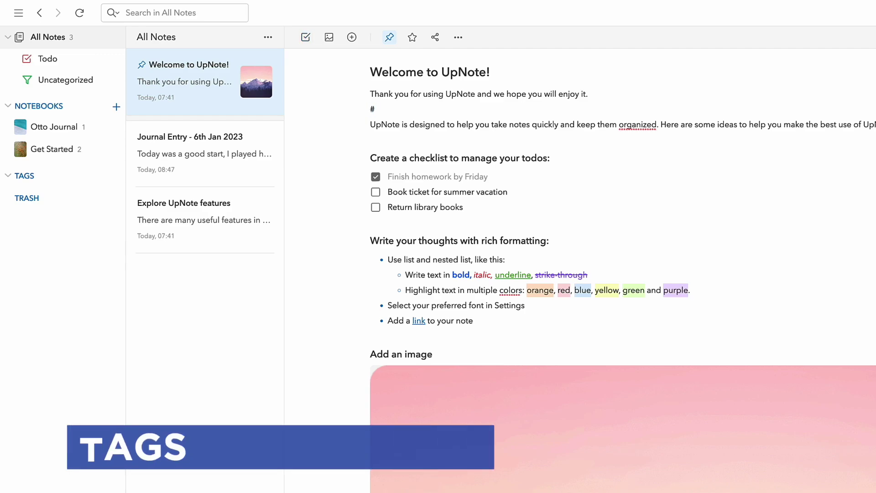
{"action": "type", "text": "tag"}
{"action": "key", "text": "Return"}
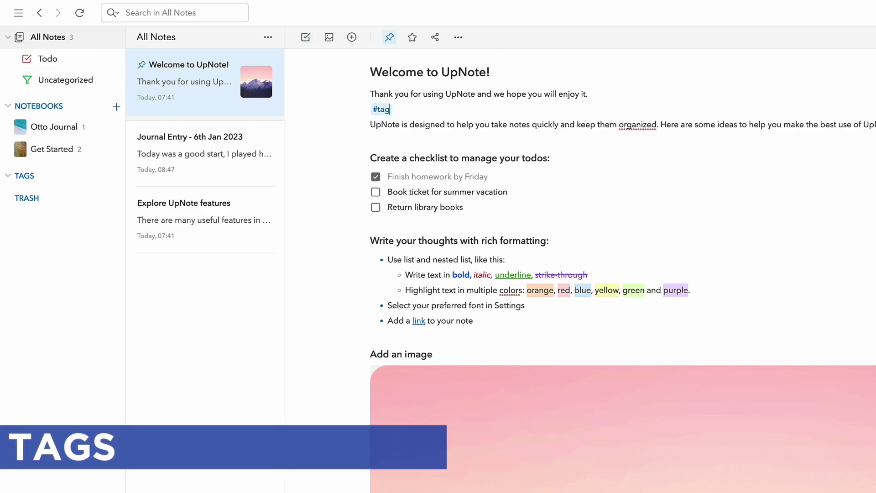
- Show only notes tagged 'tag' and bring up the note's insert options
{"action": "left_click", "coordinate": [29, 178]}
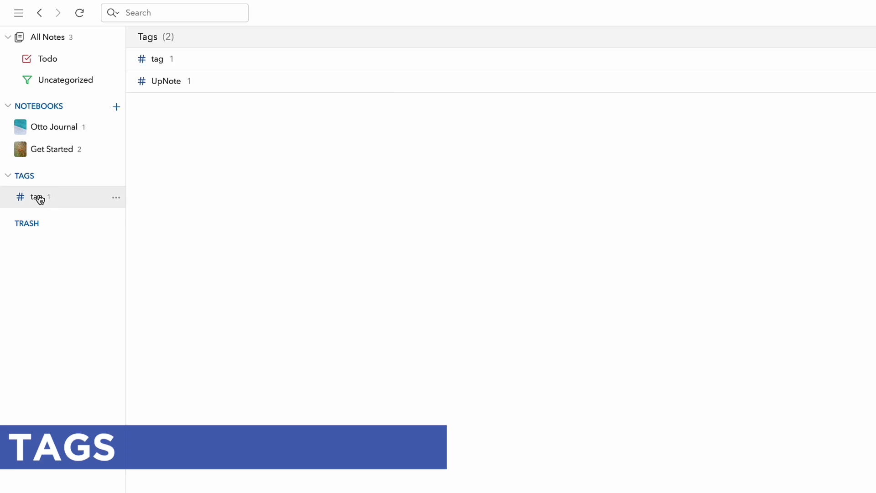
{"action": "left_click", "coordinate": [36, 197]}
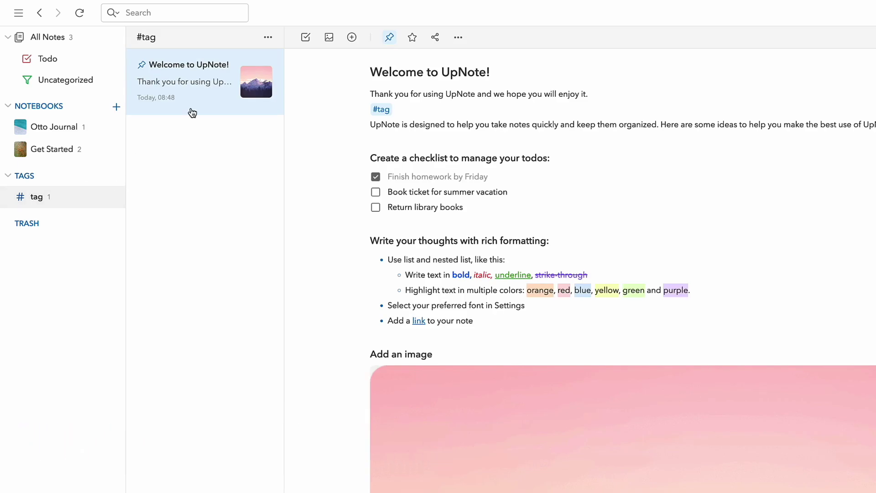
{"action": "left_click", "coordinate": [352, 39]}
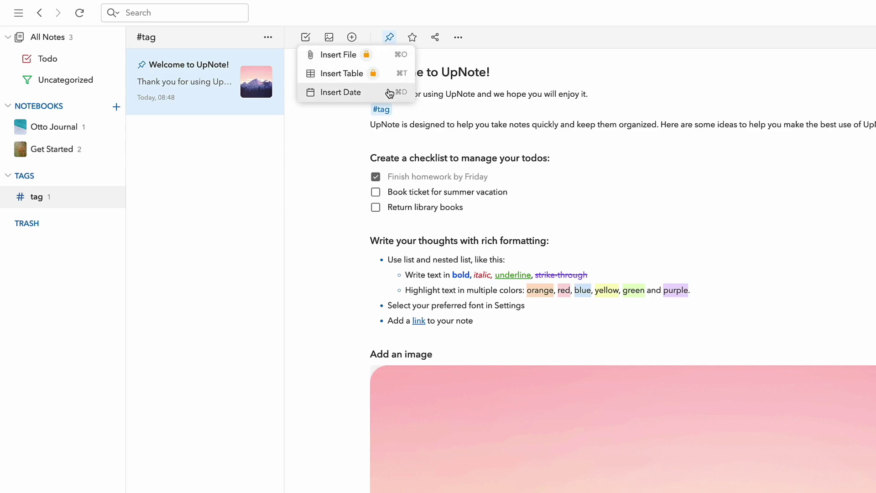
- Close the insert menu, collapse and restore the sidebar, and scroll through the #tag note
{"action": "left_click", "coordinate": [442, 137]}
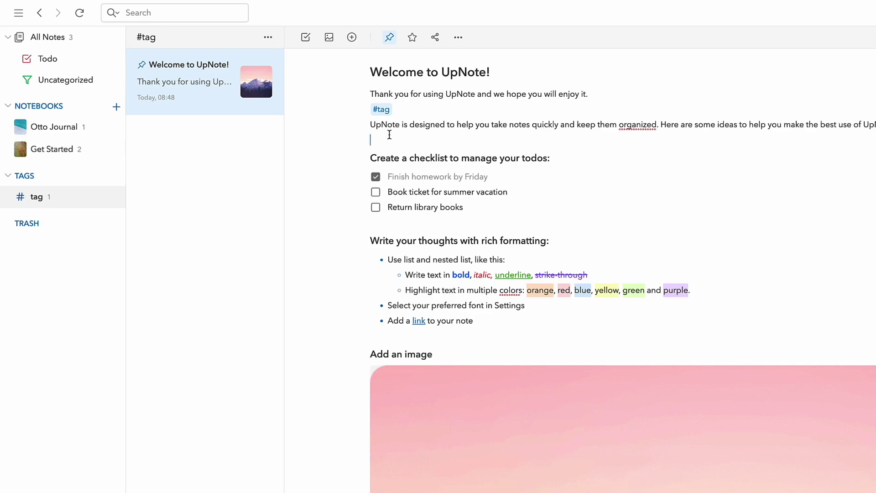
{"action": "left_click", "coordinate": [18, 13]}
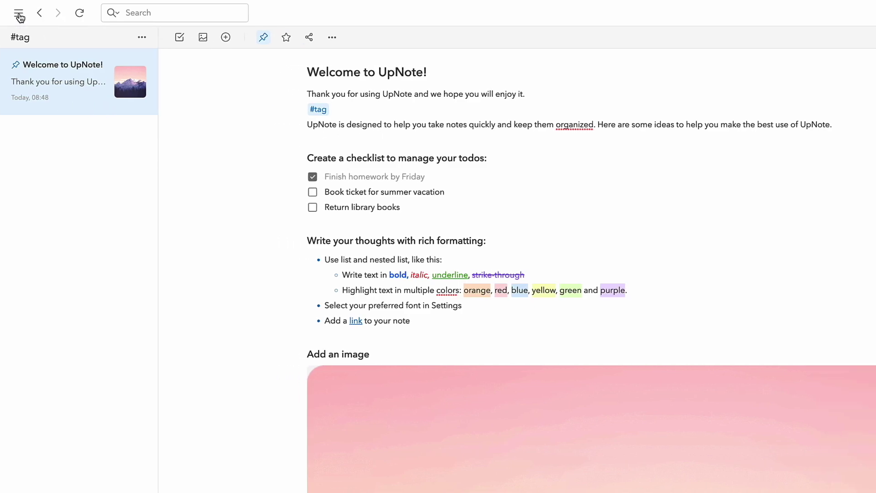
{"action": "left_click", "coordinate": [19, 14]}
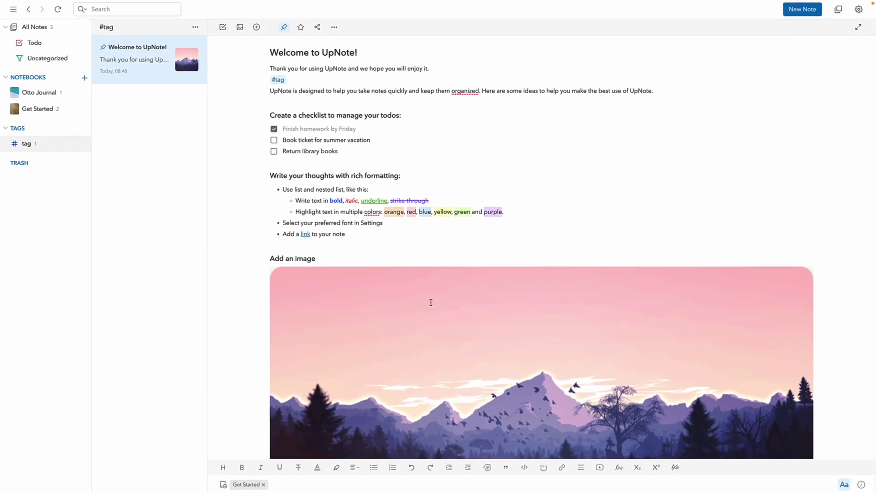
{"action": "scroll", "coordinate": [431, 302], "scroll_direction": "down", "scroll_amount": 1}
{"action": "scroll", "coordinate": [391, 246], "scroll_direction": "up", "scroll_amount": 1}
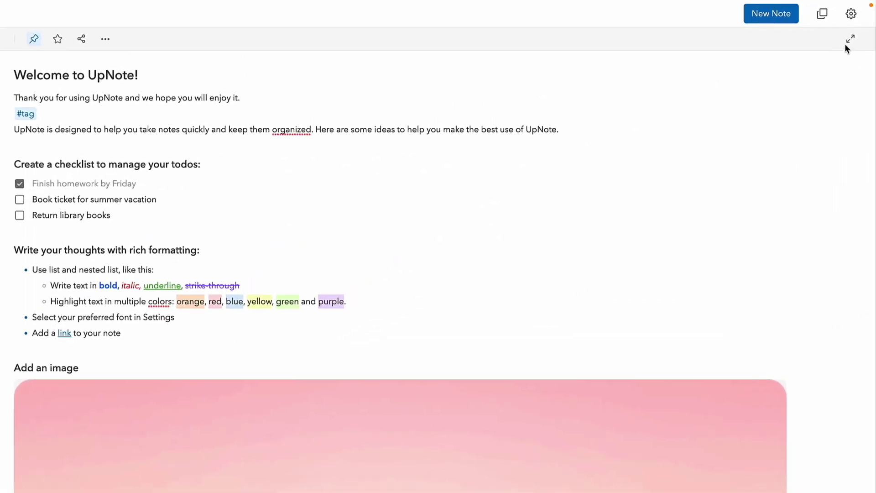
- View the Welcome to UpNote note in focus mode, then return to the full layout
{"action": "left_click", "coordinate": [849, 40]}
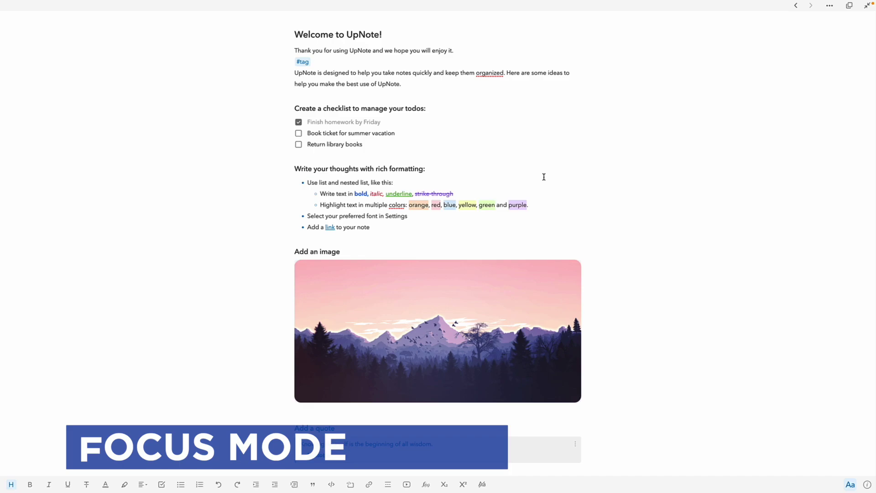
{"action": "scroll", "coordinate": [499, 253], "scroll_direction": "down", "scroll_amount": 8}
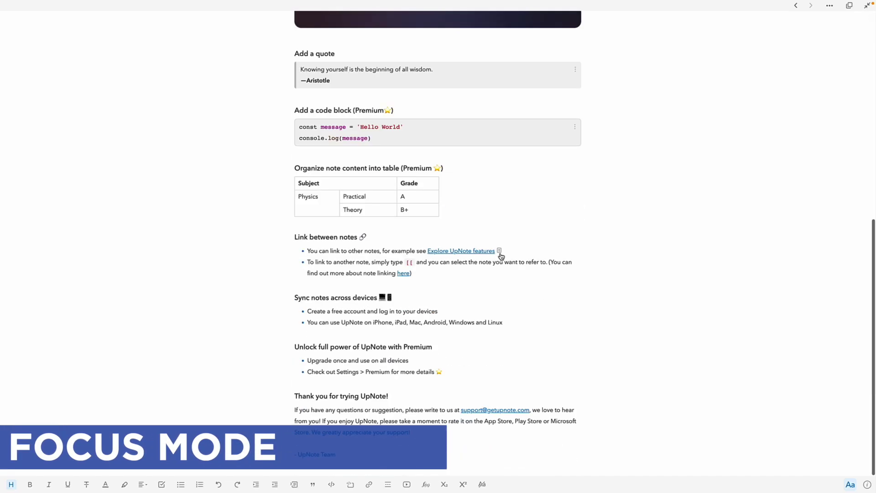
{"action": "scroll", "coordinate": [501, 257], "scroll_direction": "up", "scroll_amount": 8}
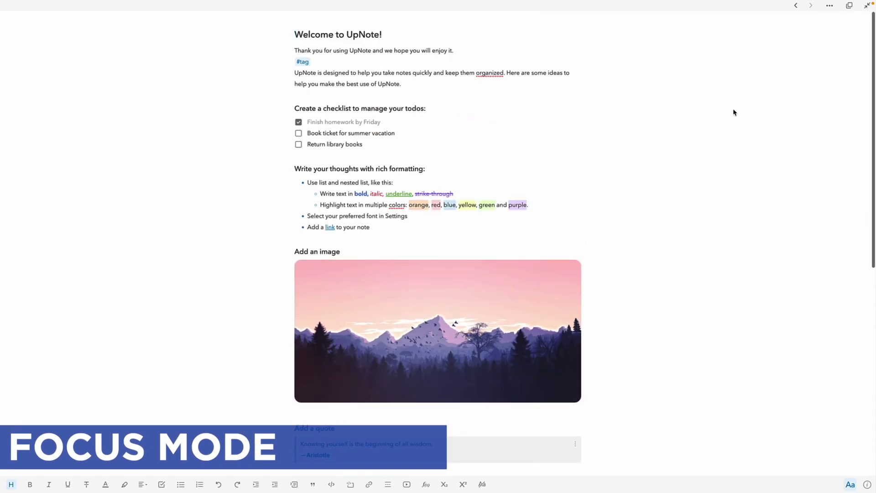
{"action": "left_click", "coordinate": [866, 6]}
- Copy the Welcome to UpNote note's shareable web link and close the share window
{"action": "left_click", "coordinate": [315, 28]}
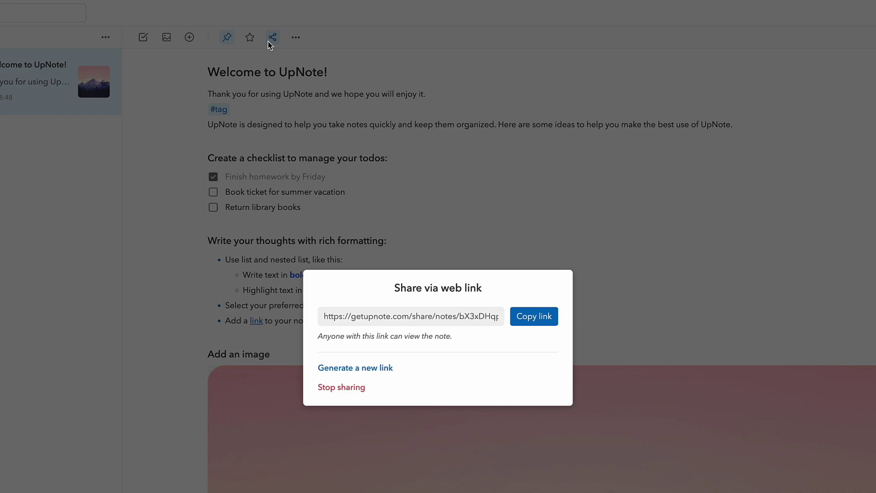
{"action": "left_click", "coordinate": [530, 318]}
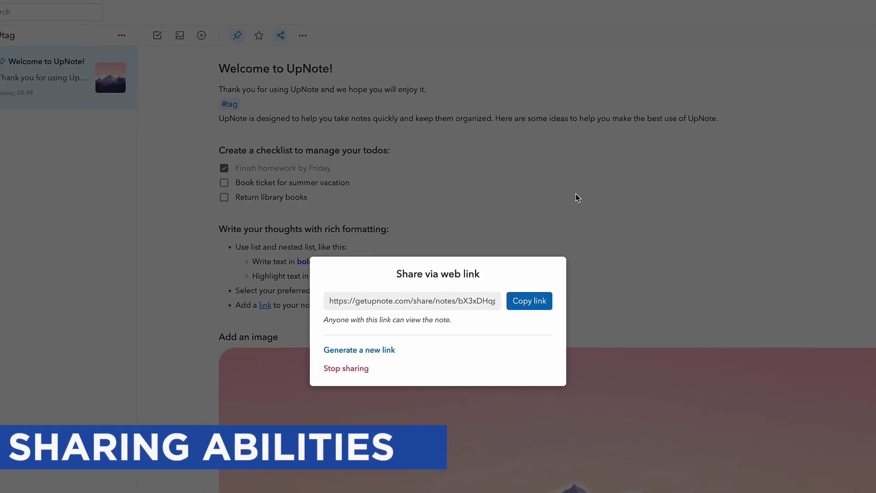
{"action": "left_click", "coordinate": [576, 197]}
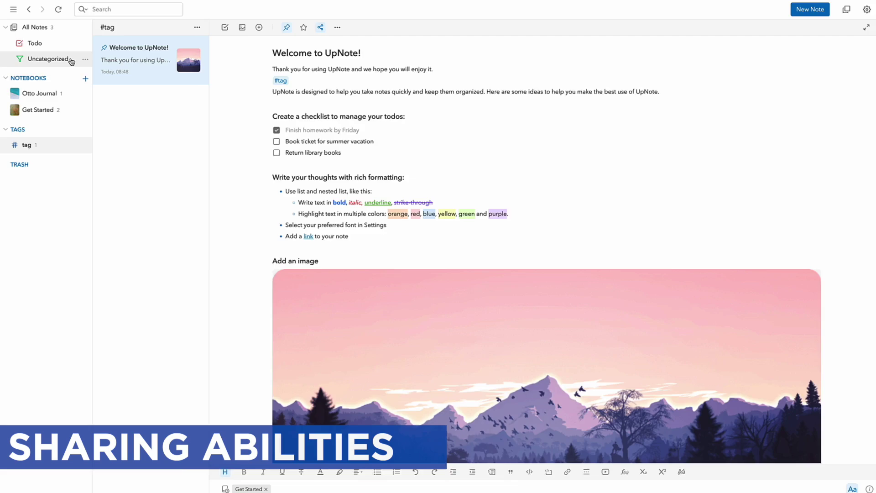
- Switch to Uncategorized notes and create a blank New Note from the empty pane
{"action": "left_click", "coordinate": [74, 61]}
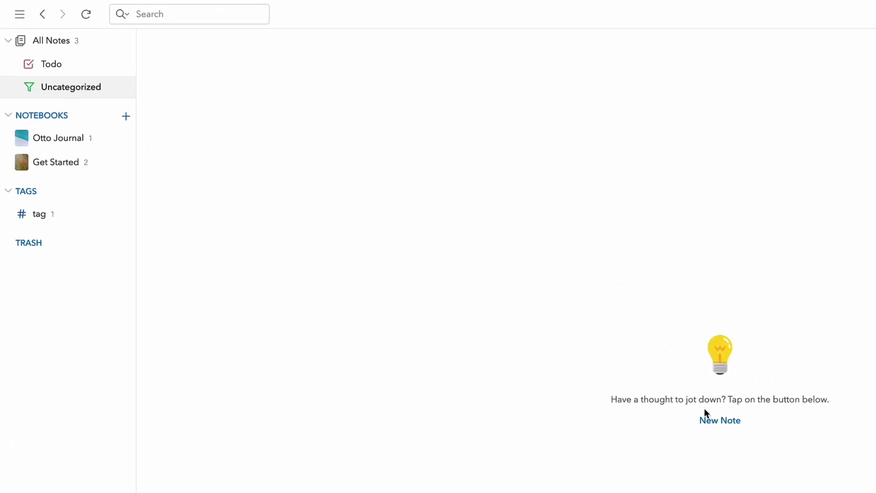
{"action": "left_click", "coordinate": [702, 409]}
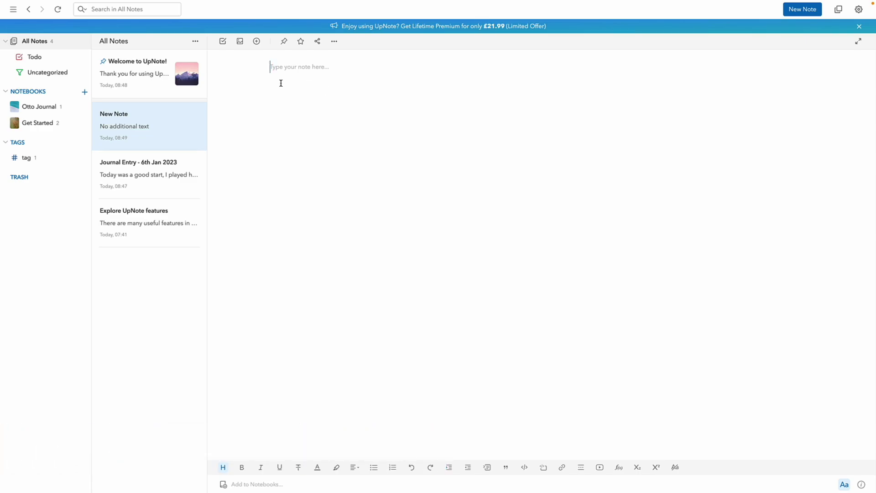
- Add the new note to both the Otto Journal and Get Started notebooks
{"action": "left_click", "coordinate": [237, 484]}
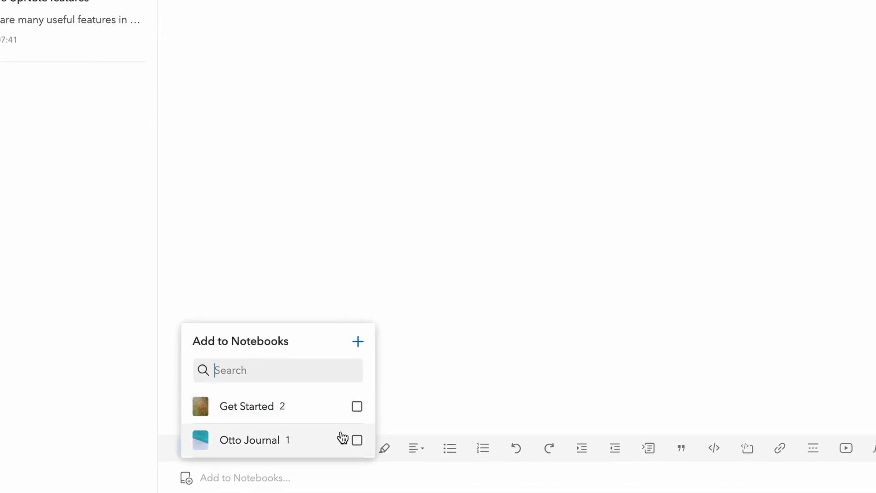
{"action": "left_click", "coordinate": [343, 439]}
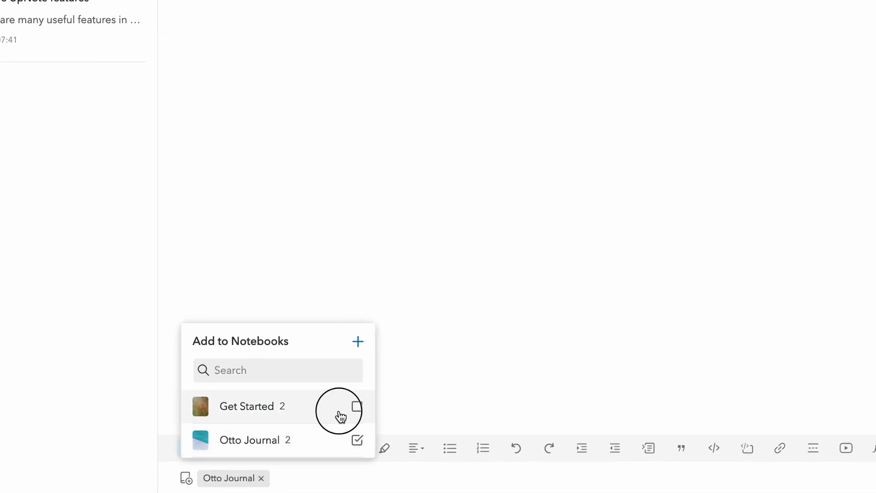
{"action": "left_click", "coordinate": [339, 408]}
{"action": "left_click", "coordinate": [338, 297]}
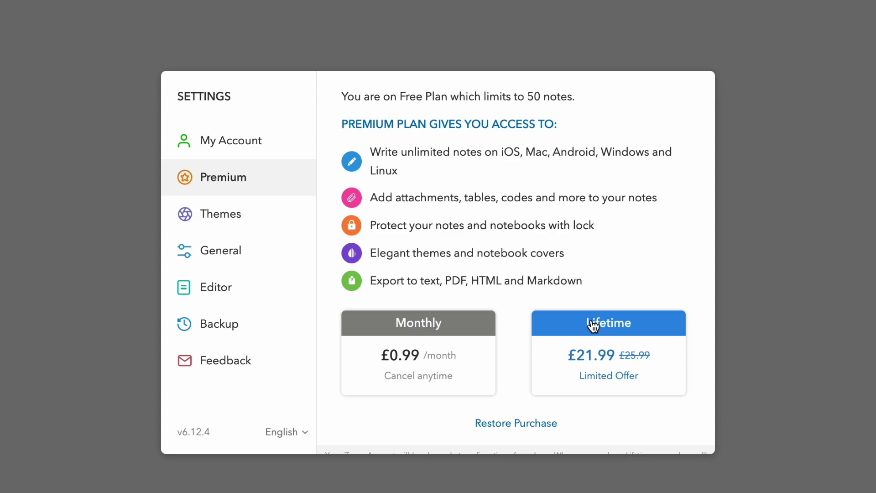
- Scroll through the Premium page to review its features and £21.99 Lifetime pricing
{"action": "scroll", "coordinate": [571, 309], "scroll_direction": "down", "scroll_amount": 2}
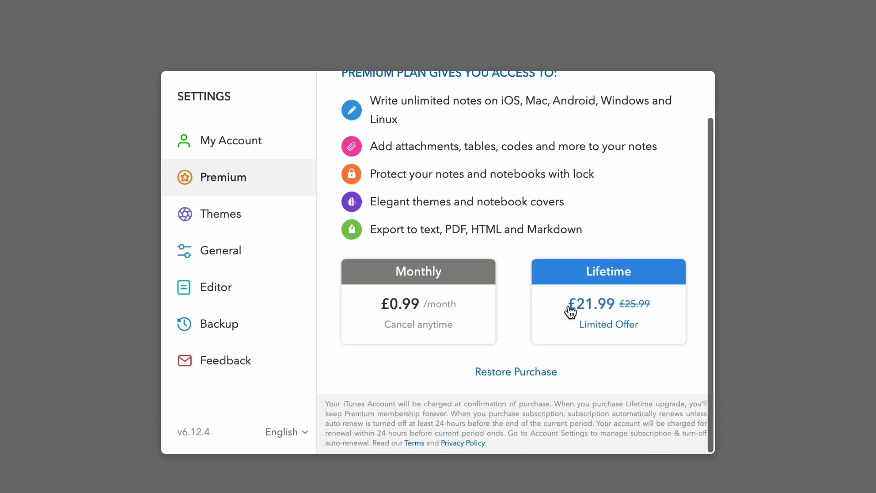
{"action": "scroll", "coordinate": [573, 317], "scroll_direction": "up", "scroll_amount": 2}
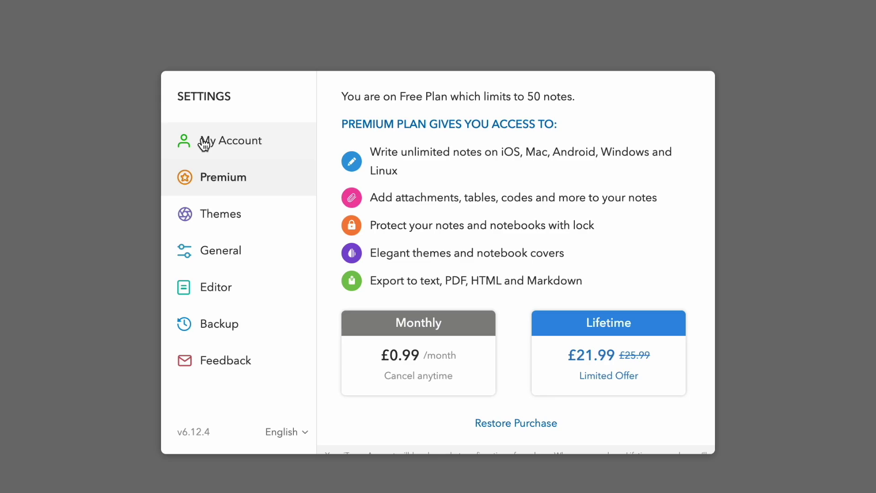
- Browse the My Account, Premium, Themes and General settings pages
{"action": "left_click", "coordinate": [220, 144]}
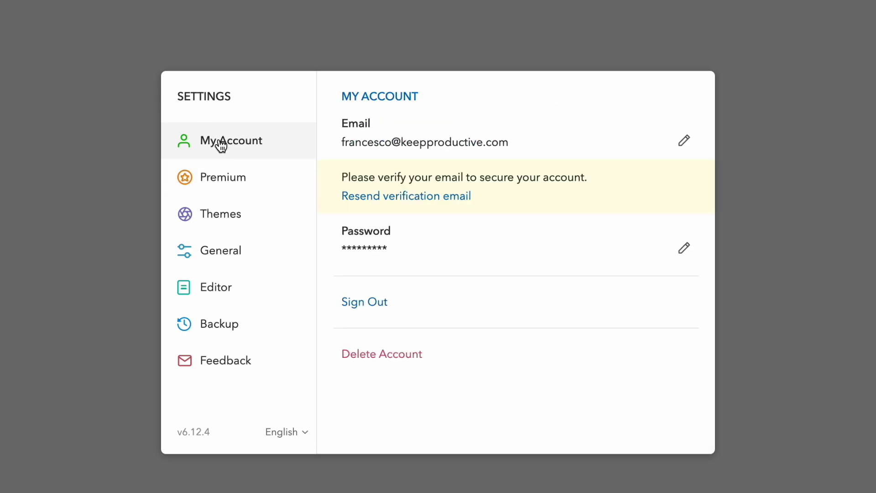
{"action": "left_click", "coordinate": [233, 188]}
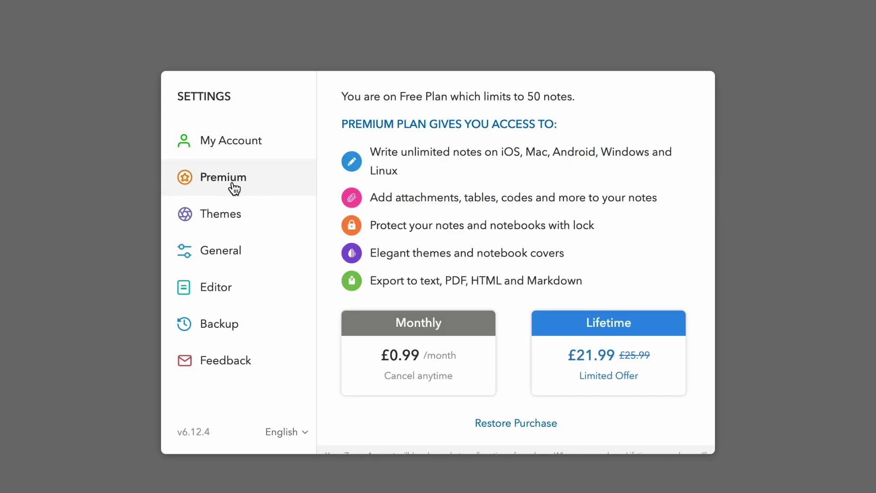
{"action": "left_click", "coordinate": [247, 217]}
{"action": "left_click", "coordinate": [288, 253]}
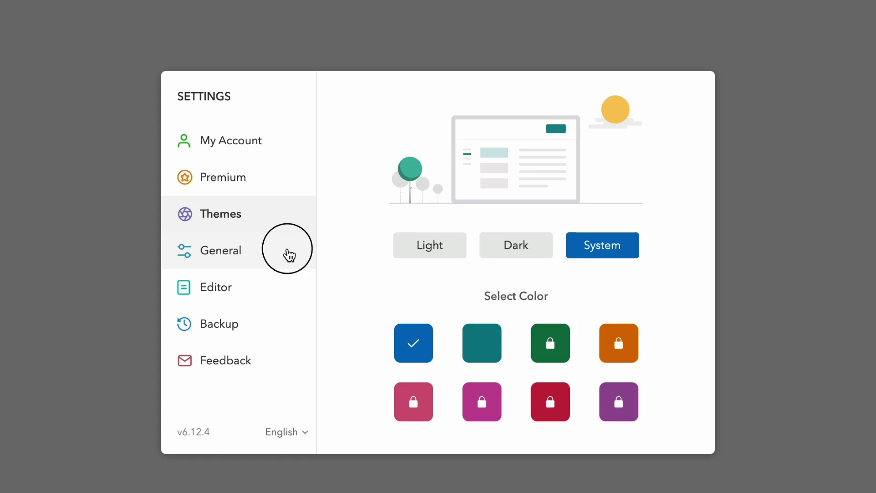
{"action": "scroll", "coordinate": [490, 273], "scroll_direction": "down", "scroll_amount": 3}
{"action": "scroll", "coordinate": [491, 280], "scroll_direction": "up", "scroll_amount": 3}
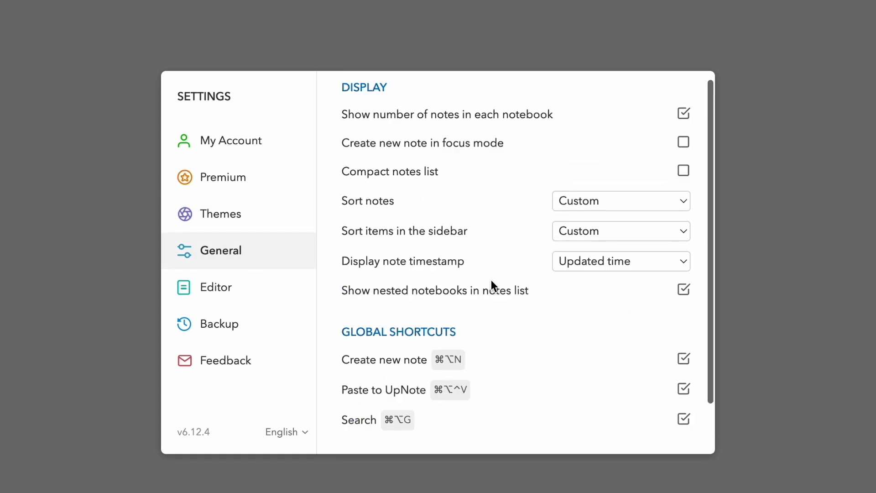
- In Editor settings, switch Typewriter mode on and then back off
{"action": "left_click", "coordinate": [281, 295]}
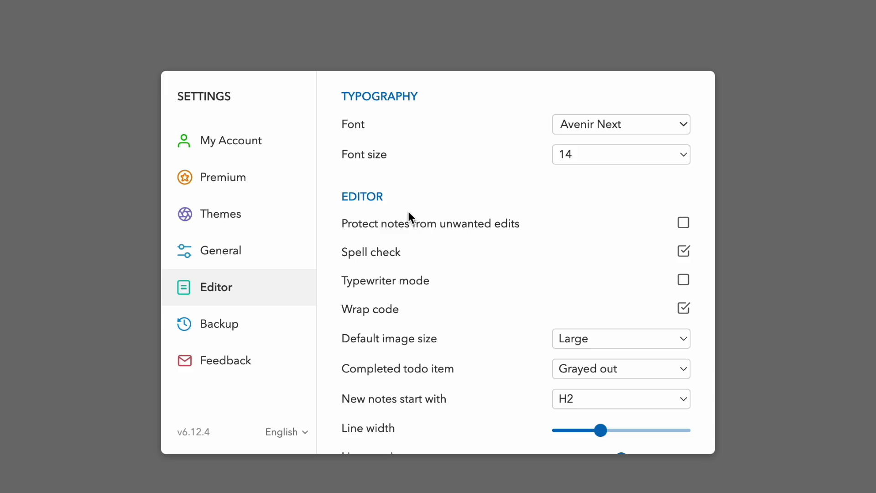
{"action": "scroll", "coordinate": [409, 217], "scroll_direction": "down", "scroll_amount": 3}
{"action": "scroll", "coordinate": [409, 217], "scroll_direction": "up", "scroll_amount": 3}
{"action": "scroll", "coordinate": [364, 260], "scroll_direction": "down", "scroll_amount": 3}
{"action": "scroll", "coordinate": [367, 260], "scroll_direction": "up", "scroll_amount": 3}
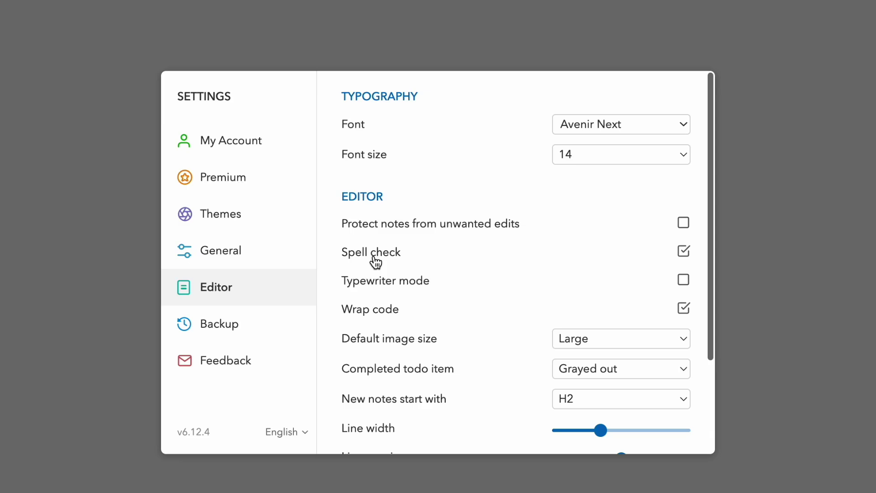
{"action": "left_click", "coordinate": [413, 284]}
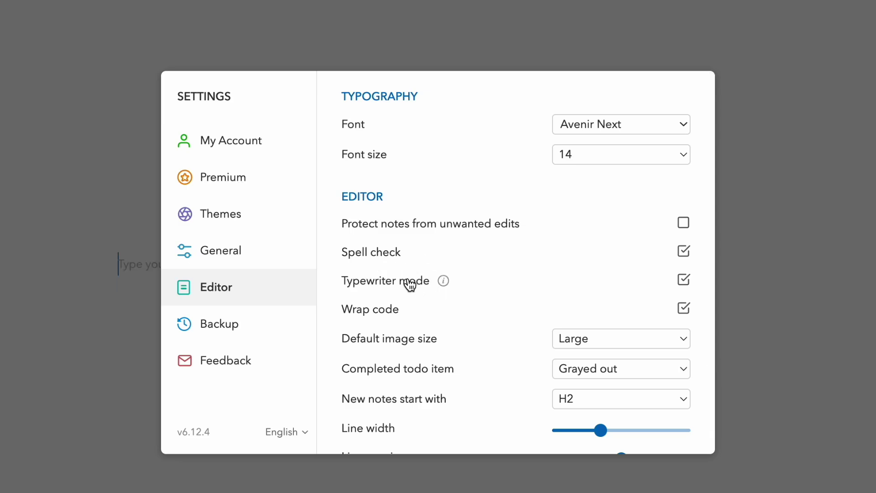
{"action": "left_click", "coordinate": [410, 285]}
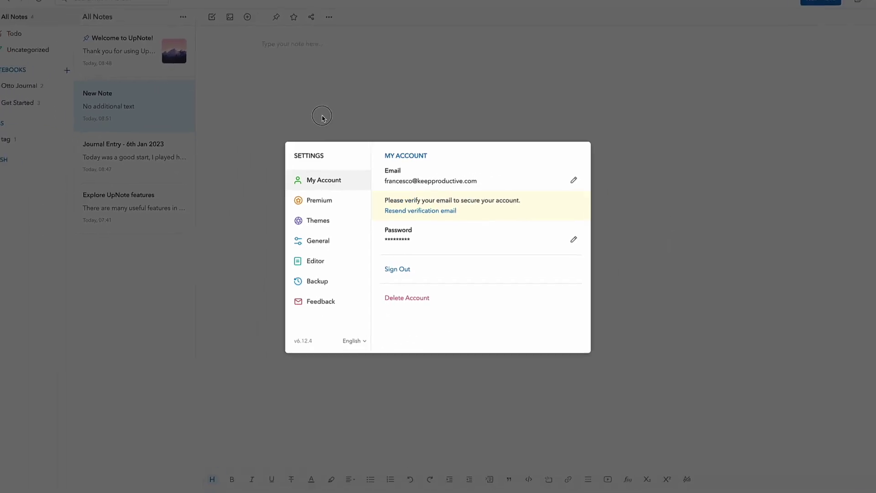
- Close Settings and read through the Welcome to UpNote! note
{"action": "left_click", "coordinate": [324, 119]}
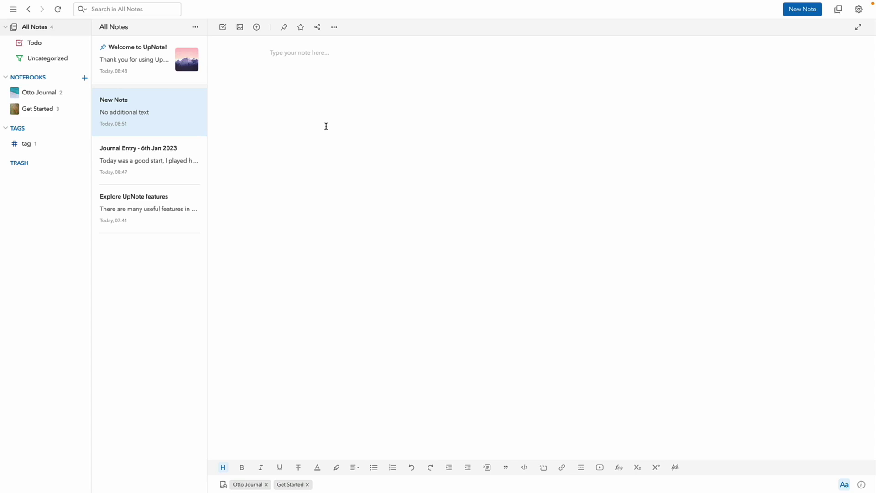
{"action": "left_click", "coordinate": [137, 68]}
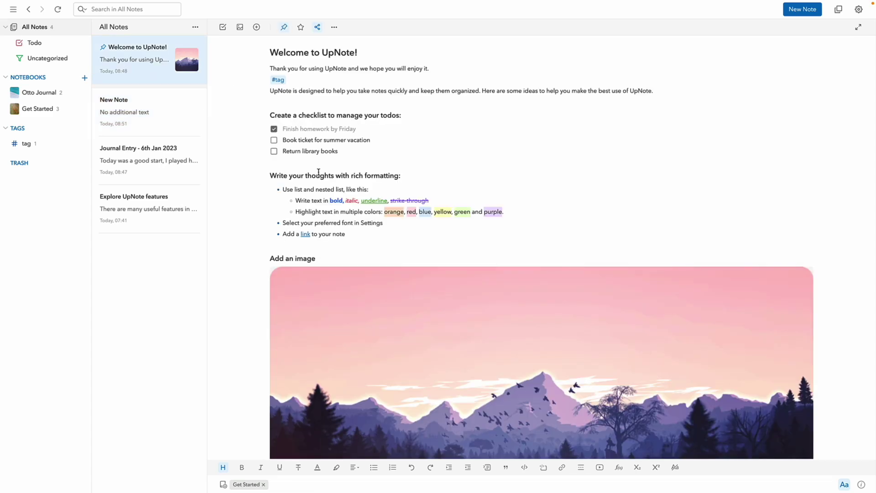
{"action": "scroll", "coordinate": [318, 173], "scroll_direction": "down", "scroll_amount": 10}
{"action": "scroll", "coordinate": [319, 172], "scroll_direction": "down", "scroll_amount": 2}
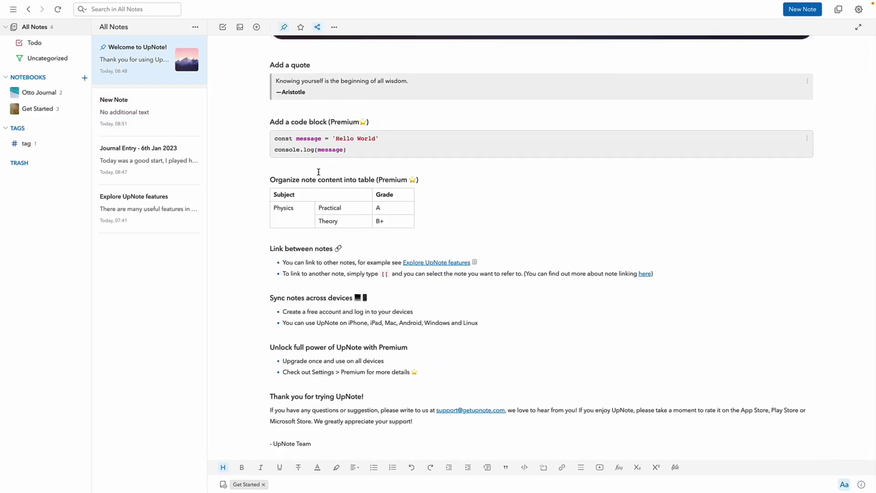
{"action": "scroll", "coordinate": [318, 171], "scroll_direction": "up", "scroll_amount": 15}
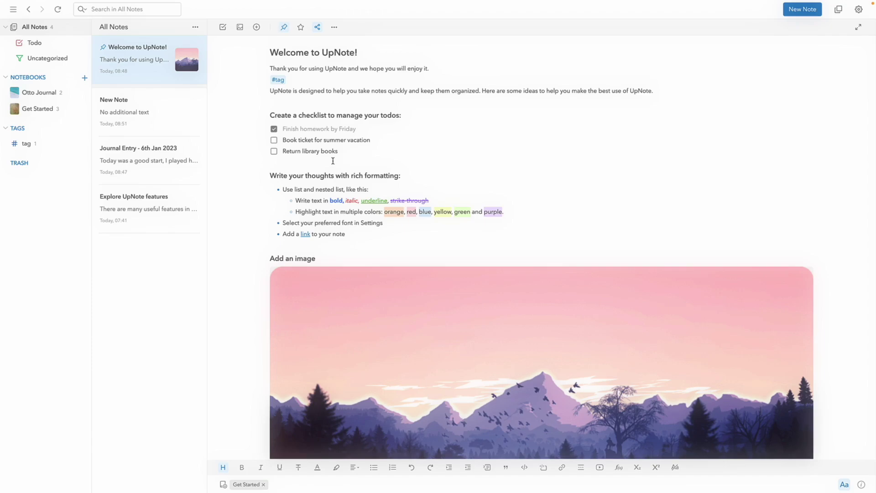
{"action": "left_click", "coordinate": [41, 78]}
{"action": "mouse_move", "coordinate": [197, 53]}
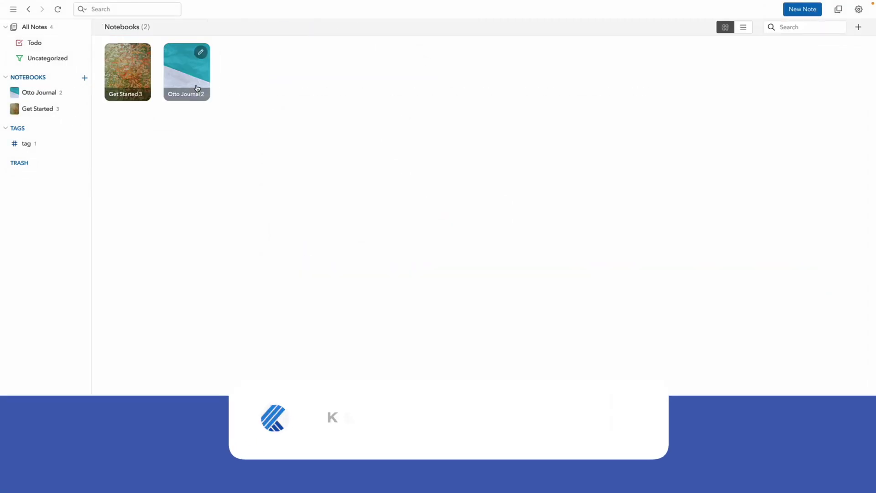